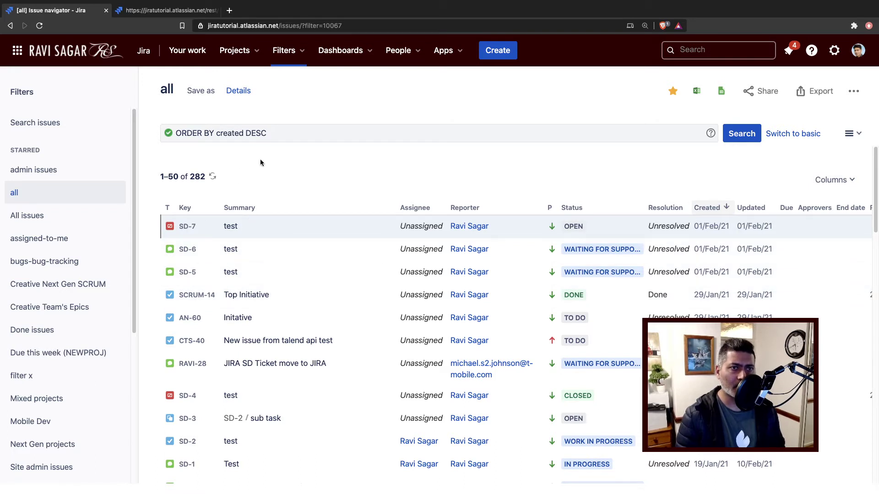
Review the bulk actions and export formats available for the "all" filter's issues.
{"action": "left_click", "coordinate": [854, 92]}
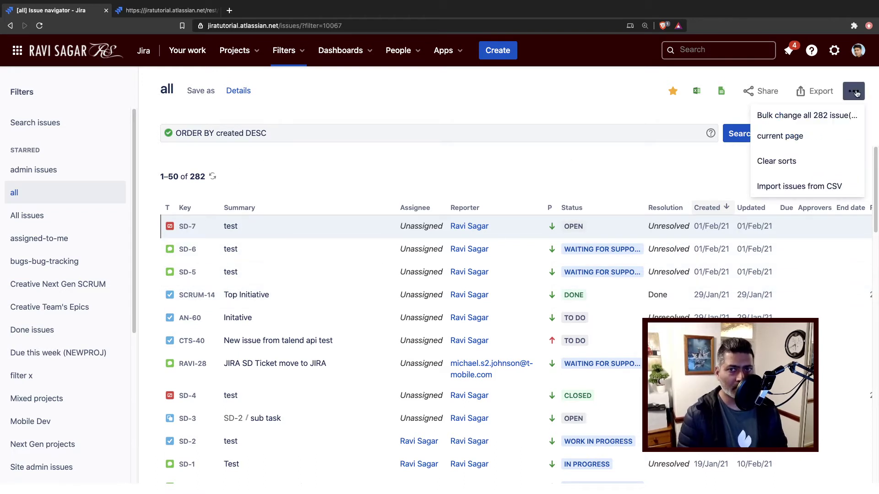
{"action": "left_click", "coordinate": [825, 94]}
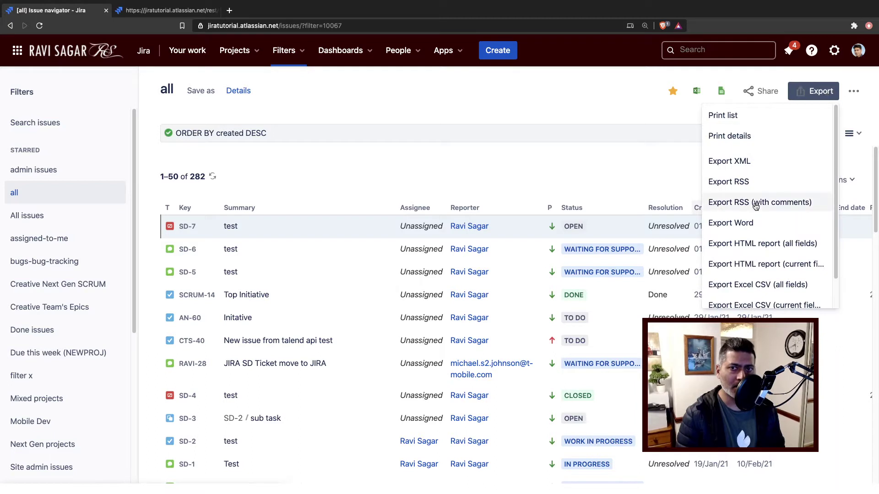
{"action": "scroll", "coordinate": [748, 243], "scroll_direction": "down", "scroll_amount": 1}
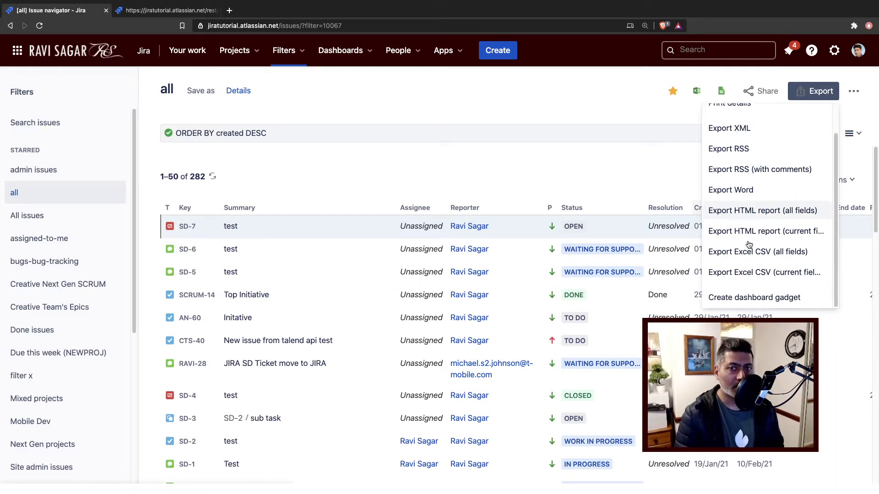
{"action": "left_click", "coordinate": [621, 168]}
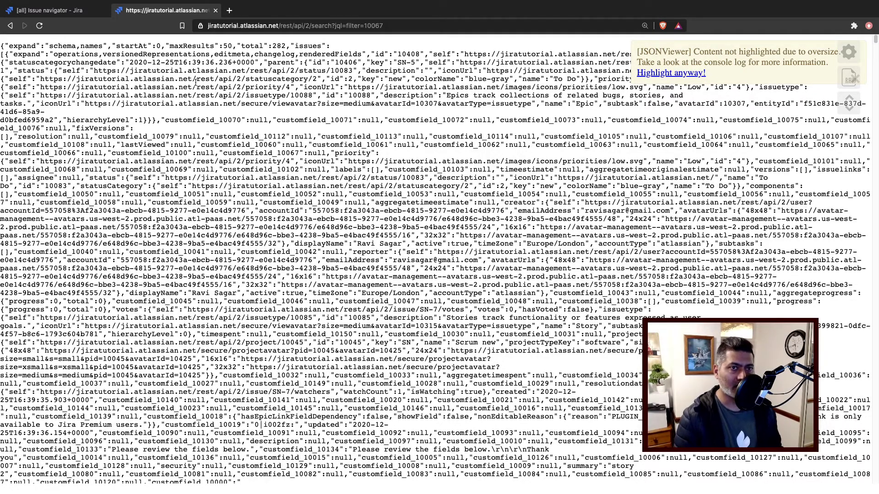
Search the web for "json to csv" and open the json-csv.com and convertcsv.com results in separate tabs.
{"action": "left_click", "coordinate": [66, 14]}
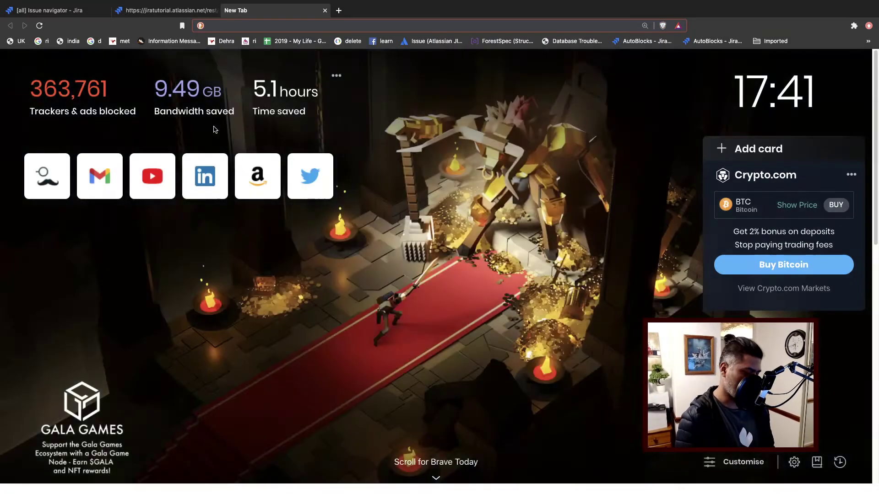
{"action": "type", "text": "json"}
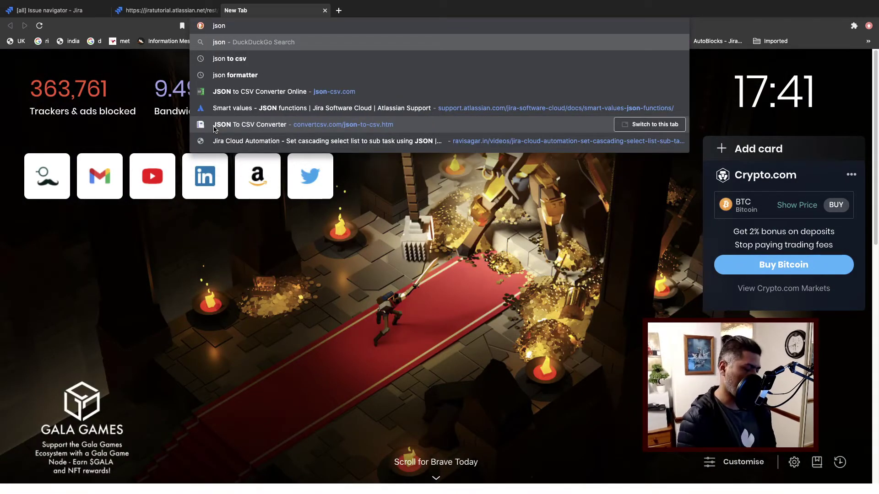
{"action": "type", "text": " to csv"}
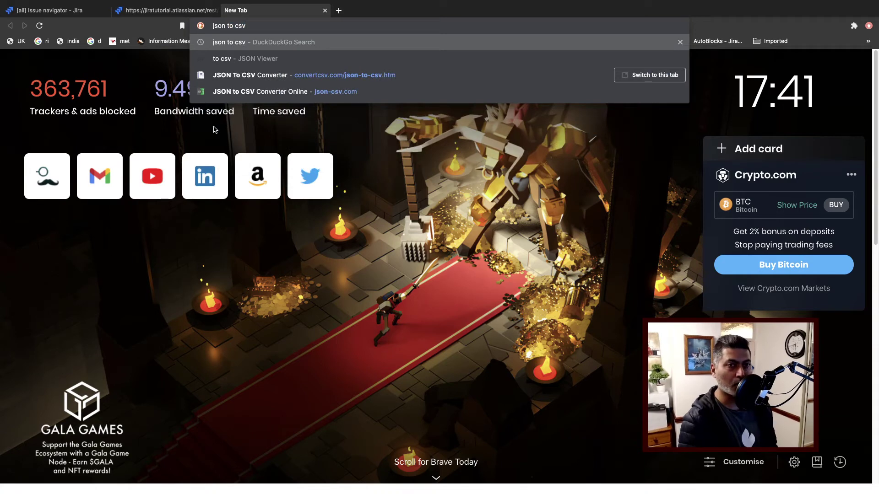
{"action": "key", "text": "Return"}
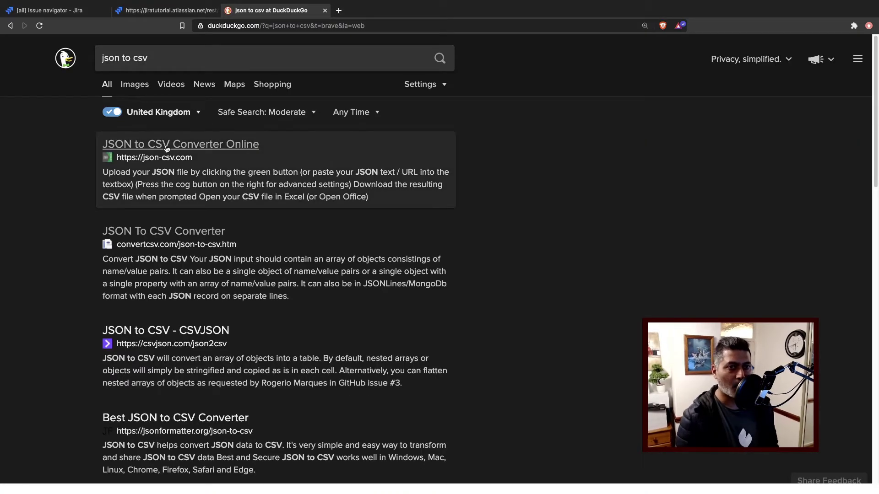
{"action": "left_click", "coordinate": [166, 148], "text": "super"}
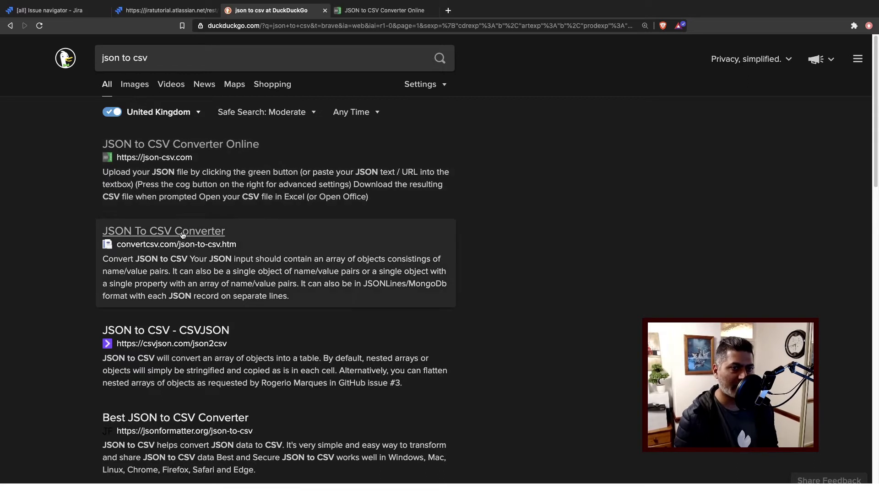
{"action": "left_click", "coordinate": [183, 232], "text": "super"}
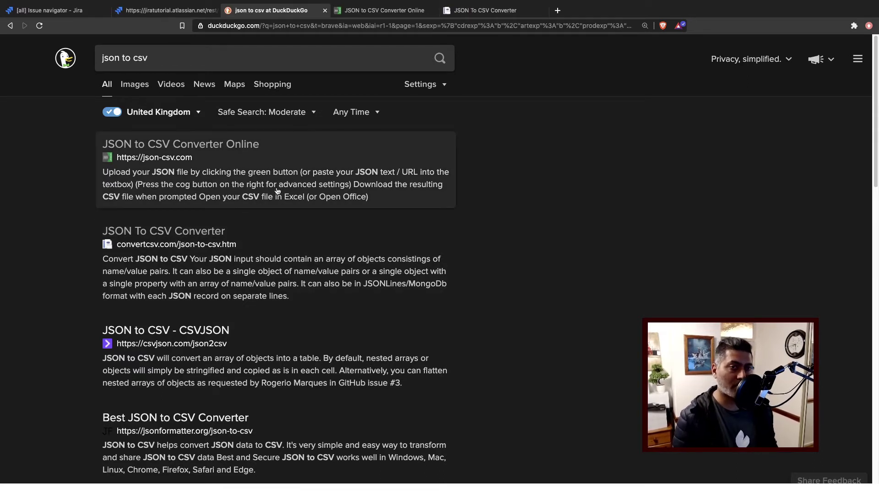
Convert the copied Jira search JSON to CSV by pasting it into the json-csv.com converter.
{"action": "left_click", "coordinate": [406, 12]}
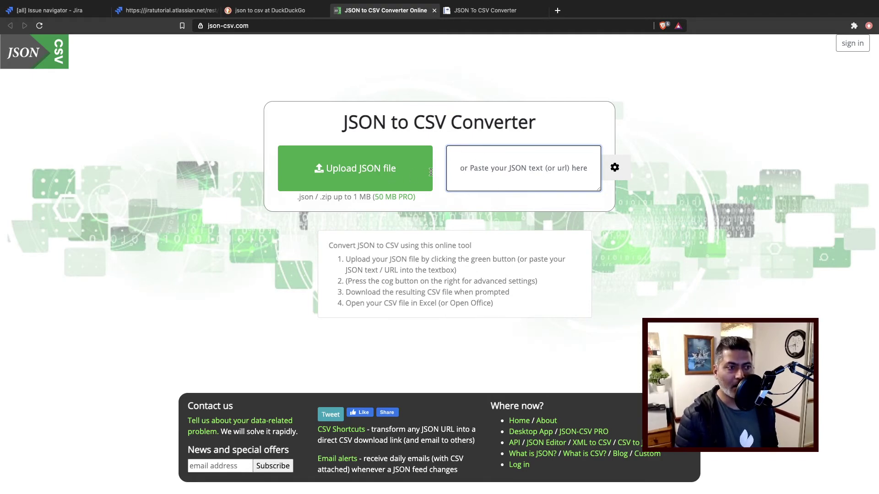
{"action": "key", "text": "super+v"}
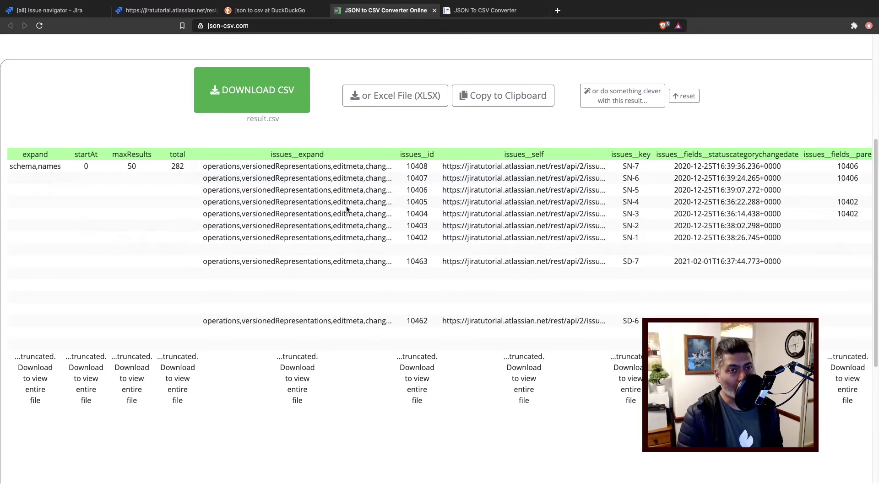
{"action": "scroll", "coordinate": [380, 229], "scroll_direction": "up", "scroll_amount": 1}
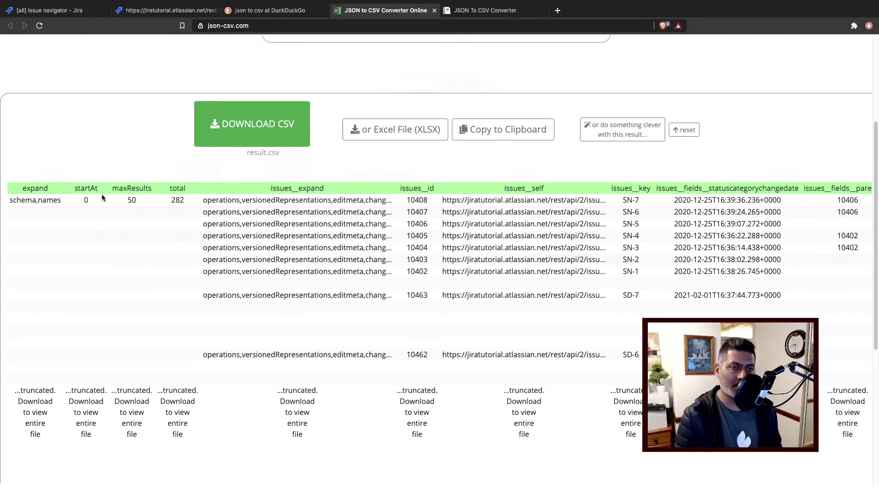
Examine the issue rows and field columns in the json-csv.com result preview, including the output file name.
{"action": "double_click", "coordinate": [412, 201]}
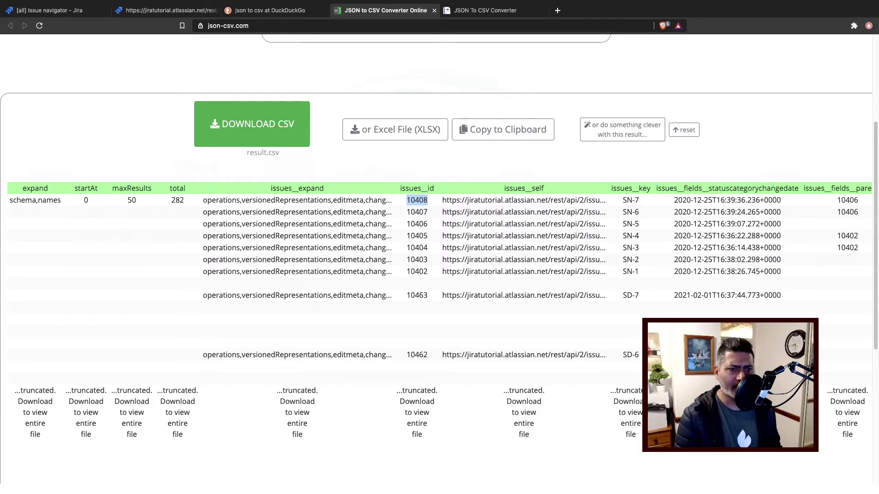
{"action": "scroll", "coordinate": [434, 275], "scroll_direction": "right", "scroll_amount": 15}
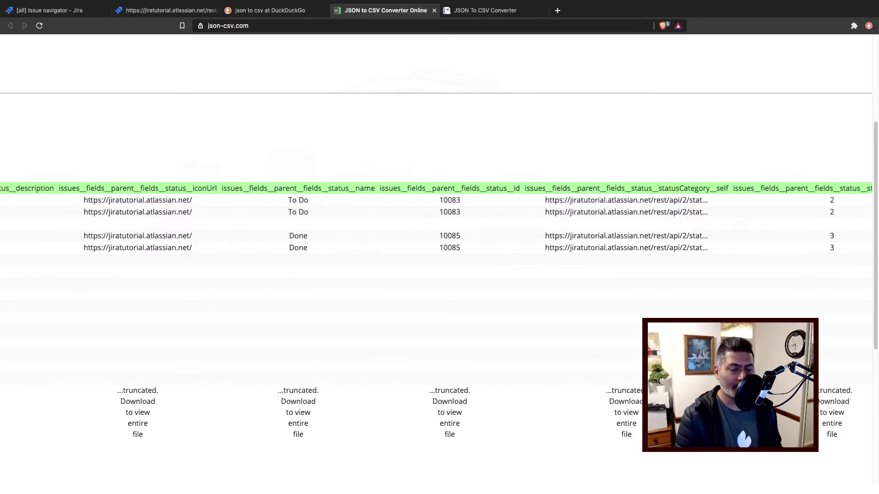
{"action": "scroll", "coordinate": [16, 456], "scroll_direction": "right", "scroll_amount": 5}
{"action": "scroll", "coordinate": [16, 456], "scroll_direction": "left", "scroll_amount": 20}
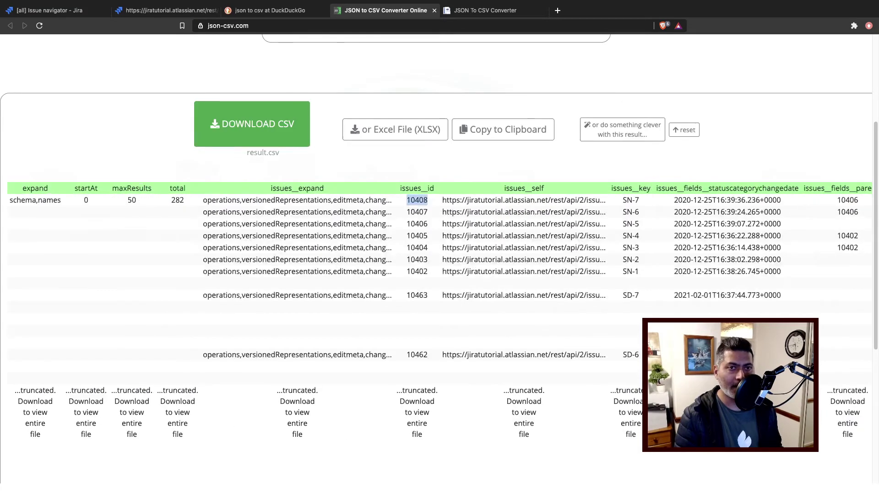
{"action": "left_click", "coordinate": [255, 152]}
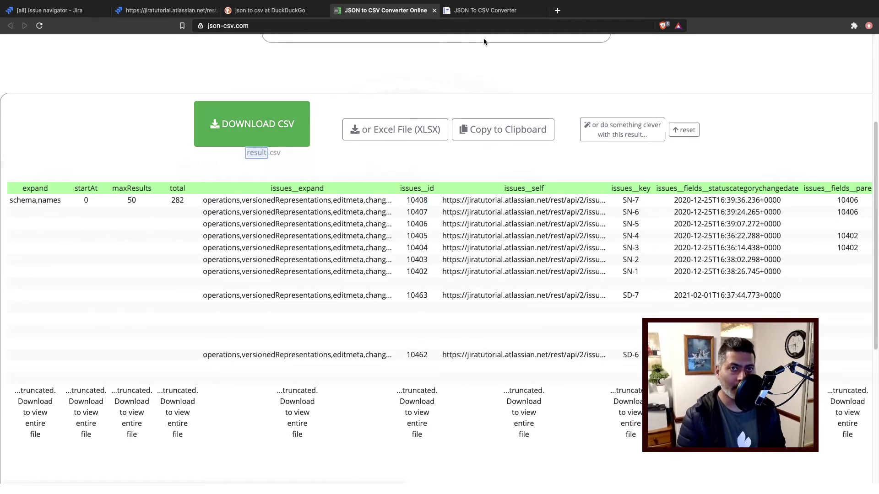
Paste the copied Jira JSON as input on convertcsv.com and convert it to CSV.
{"action": "left_click", "coordinate": [485, 15]}
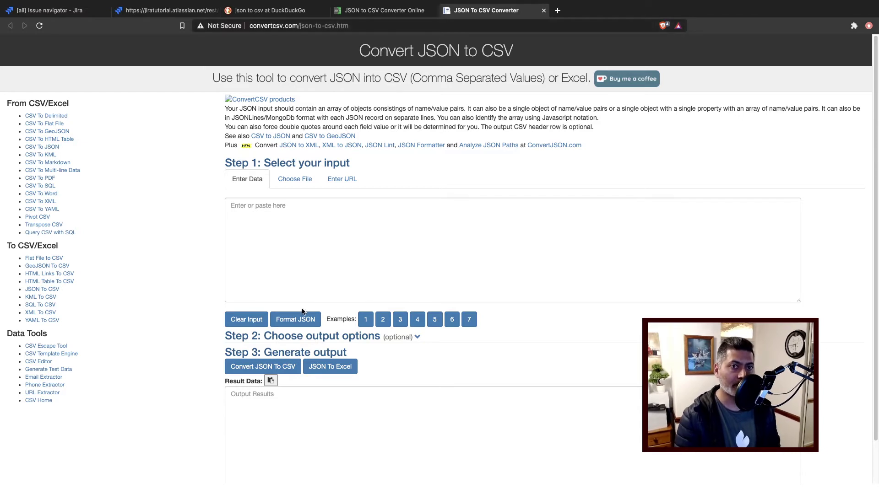
{"action": "left_click", "coordinate": [352, 249]}
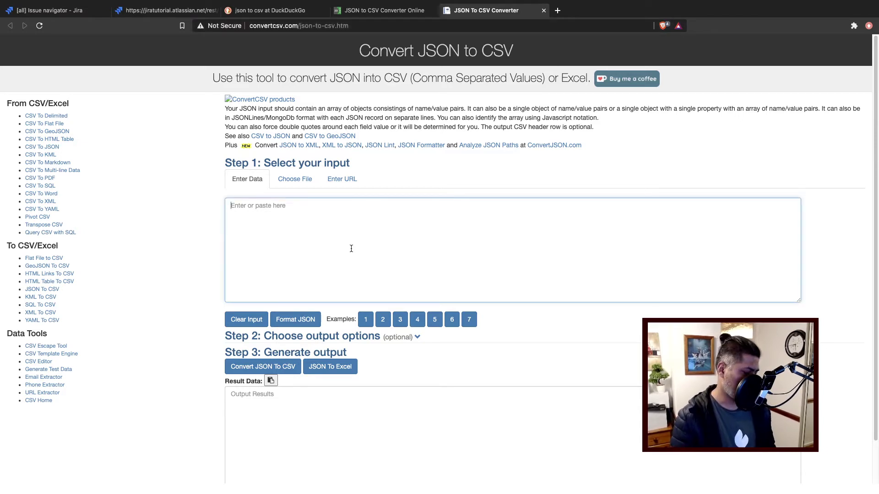
{"action": "key", "text": "super+v"}
{"action": "scroll", "coordinate": [209, 274], "scroll_direction": "down", "scroll_amount": 2}
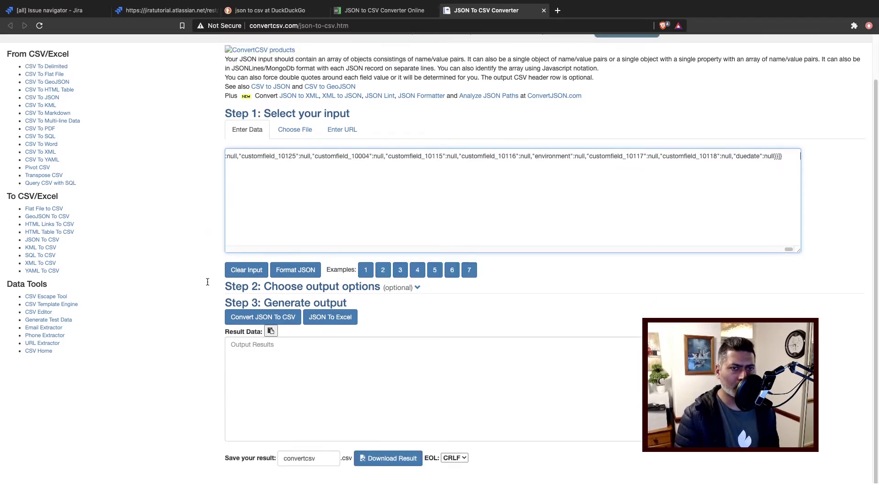
{"action": "left_click", "coordinate": [250, 321]}
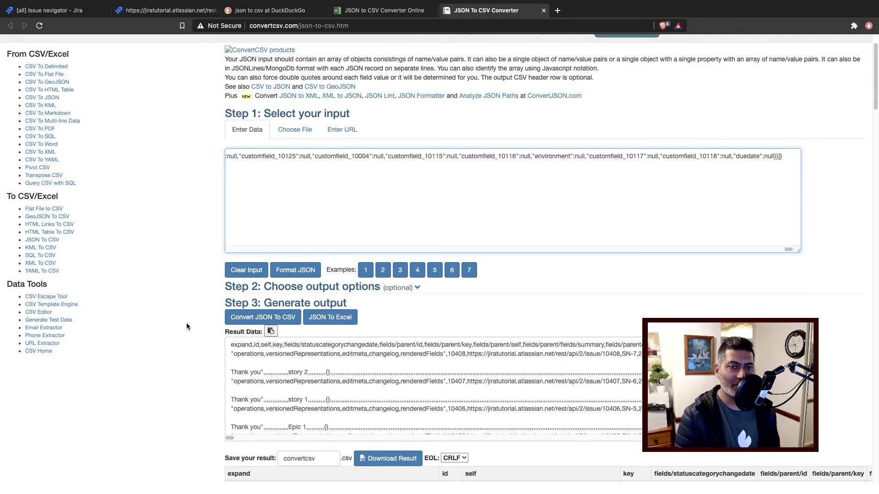
Examine the issue rows and field columns of the CSV result table generated on convertcsv.com.
{"action": "scroll", "coordinate": [169, 323], "scroll_direction": "down", "scroll_amount": 6}
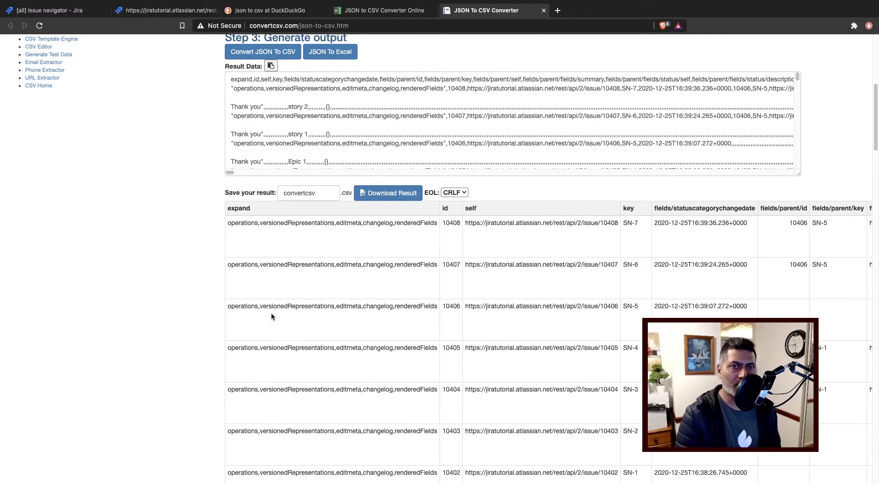
{"action": "scroll", "coordinate": [311, 308], "scroll_direction": "down", "scroll_amount": 2}
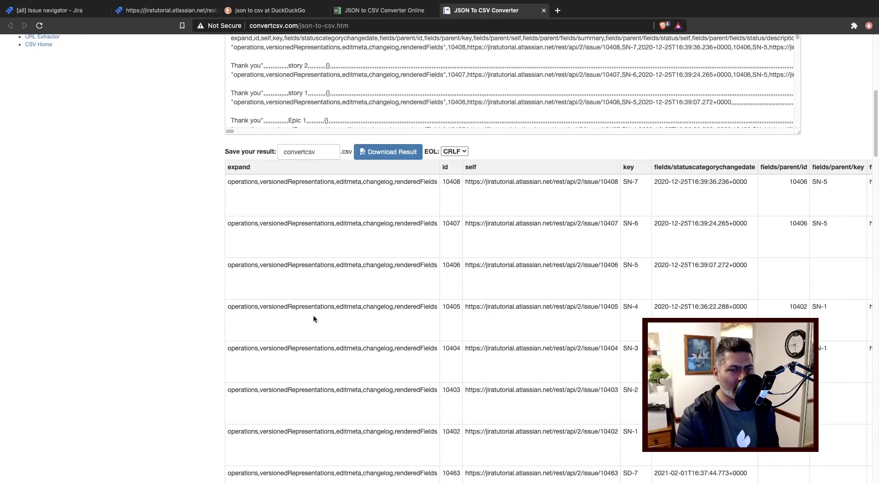
{"action": "scroll", "coordinate": [222, 382], "scroll_direction": "down", "scroll_amount": 7}
{"action": "scroll", "coordinate": [221, 382], "scroll_direction": "up", "scroll_amount": 6}
{"action": "scroll", "coordinate": [221, 383], "scroll_direction": "down", "scroll_amount": 7}
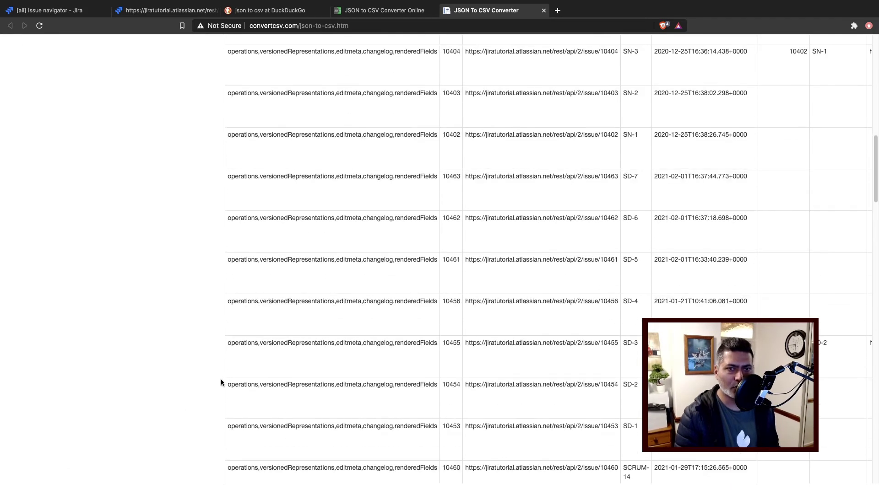
{"action": "scroll", "coordinate": [221, 382], "scroll_direction": "down", "scroll_amount": 7}
{"action": "scroll", "coordinate": [222, 383], "scroll_direction": "up", "scroll_amount": 13}
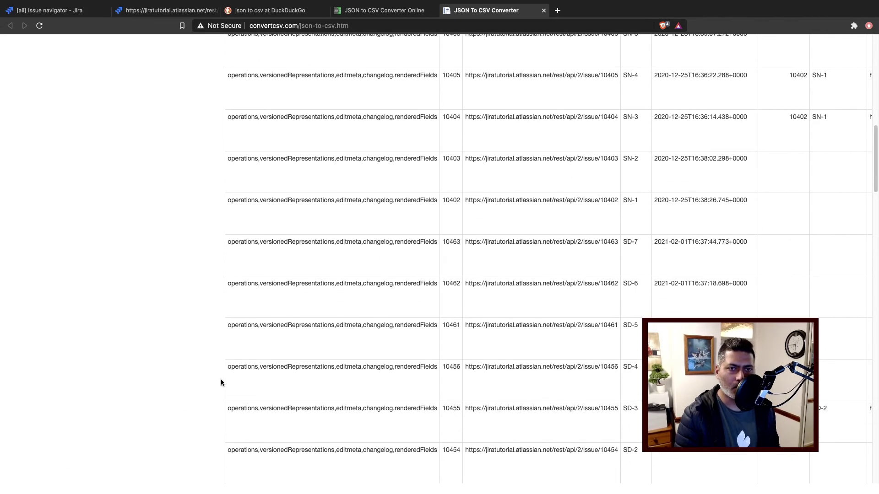
{"action": "scroll", "coordinate": [221, 383], "scroll_direction": "down", "scroll_amount": 20}
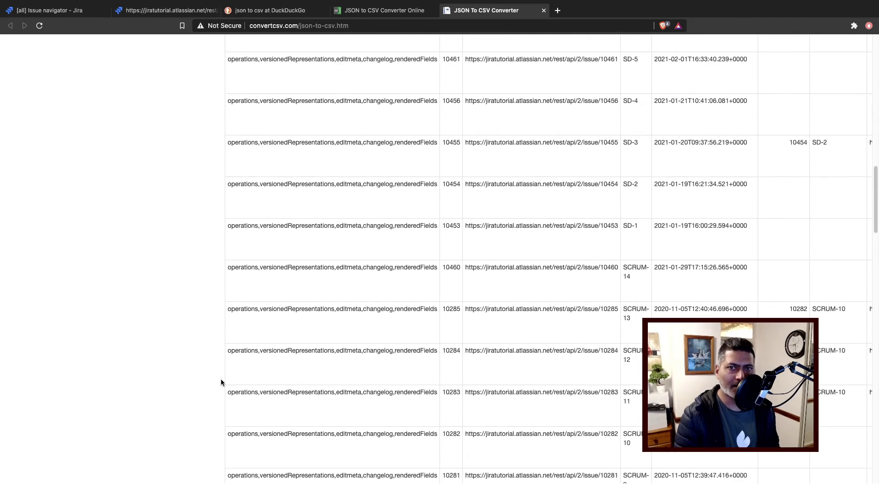
{"action": "scroll", "coordinate": [215, 385], "scroll_direction": "up", "scroll_amount": 15}
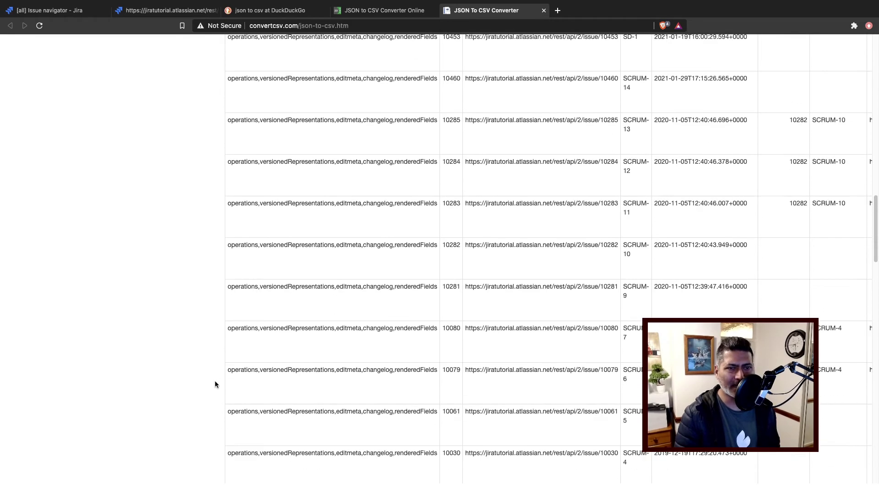
{"action": "scroll", "coordinate": [152, 414], "scroll_direction": "up", "scroll_amount": 20}
{"action": "scroll", "coordinate": [144, 415], "scroll_direction": "down", "scroll_amount": 3}
{"action": "scroll", "coordinate": [144, 420], "scroll_direction": "down", "scroll_amount": 2}
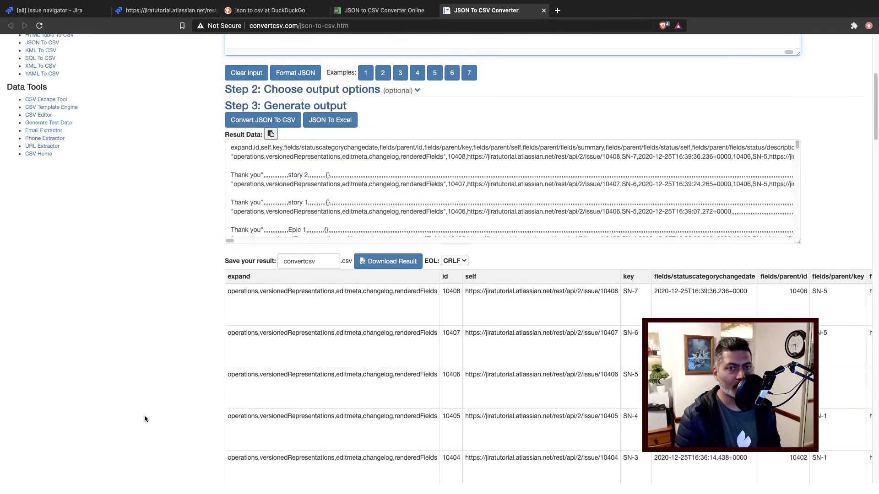
{"action": "scroll", "coordinate": [440, 320], "scroll_direction": "right", "scroll_amount": 15}
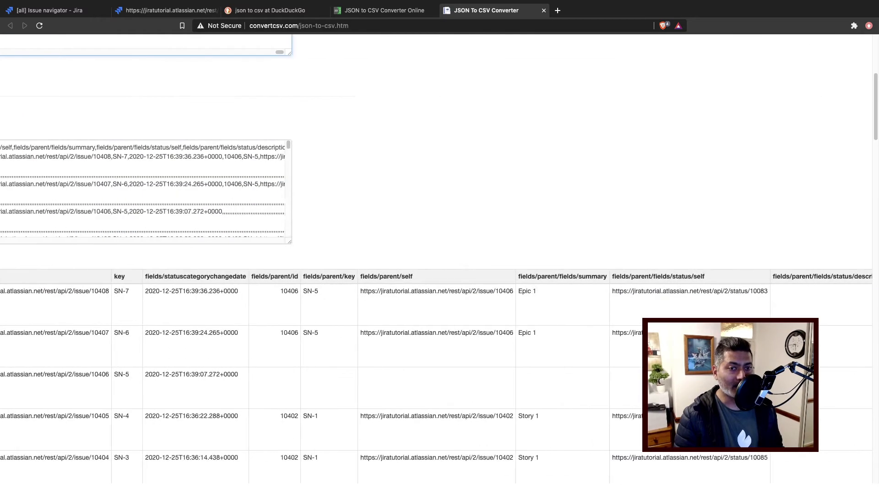
{"action": "scroll", "coordinate": [440, 321], "scroll_direction": "left", "scroll_amount": 15}
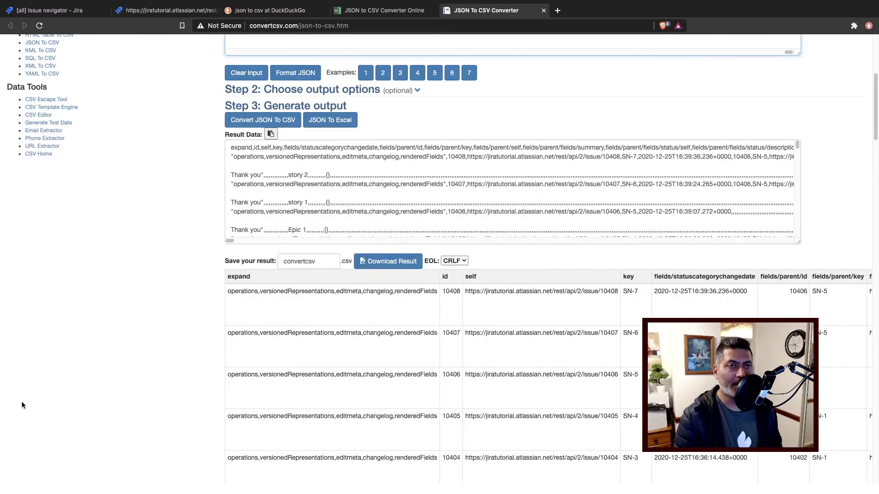